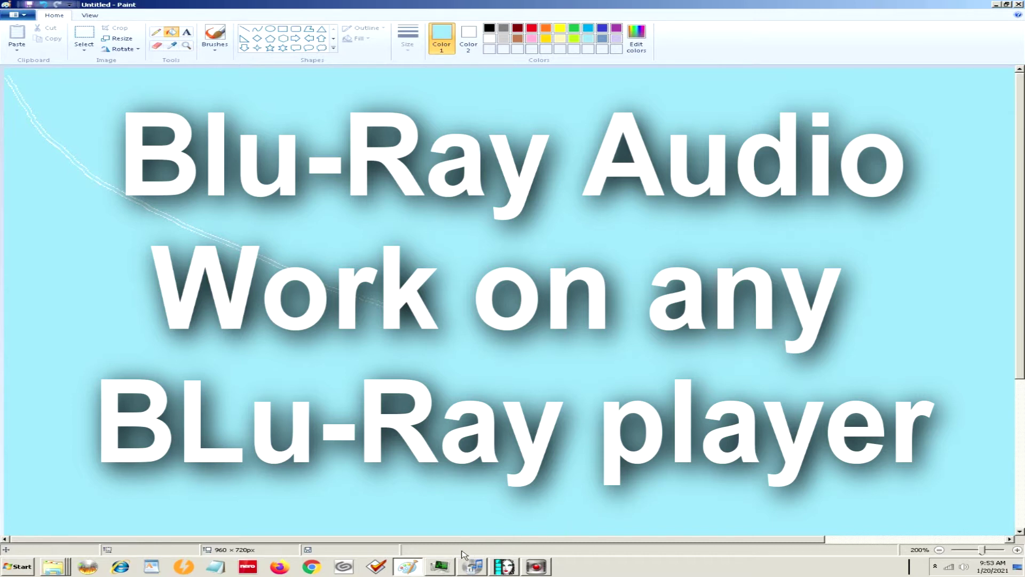
Restore the AudioMuxer window with the numbered GranpaBluRauAudioScratch .ac3 tracks over Paint
click(474, 569)
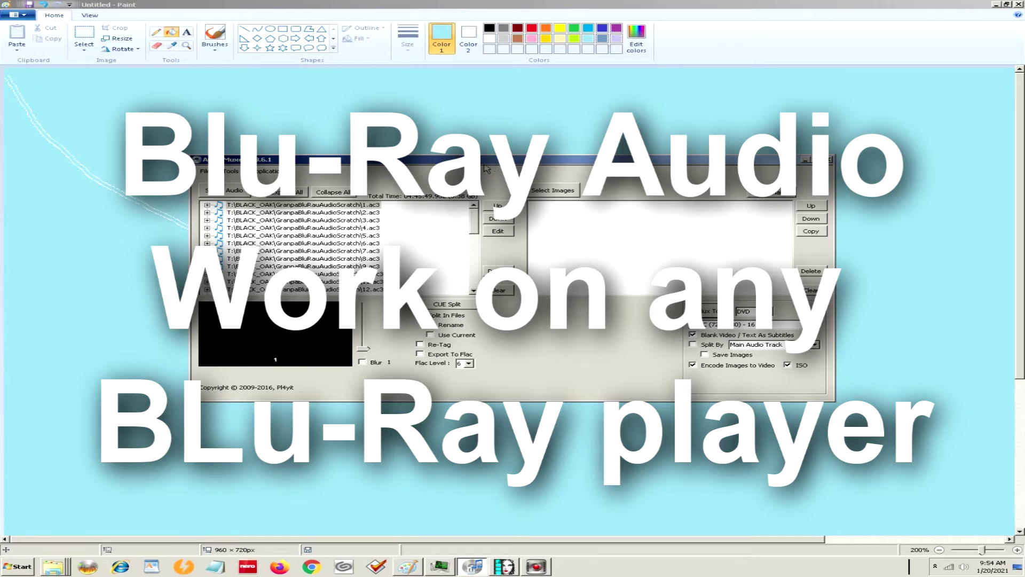
Move the AudioMuxer window slightly left and down on the screen
drag(492, 161, 452, 171)
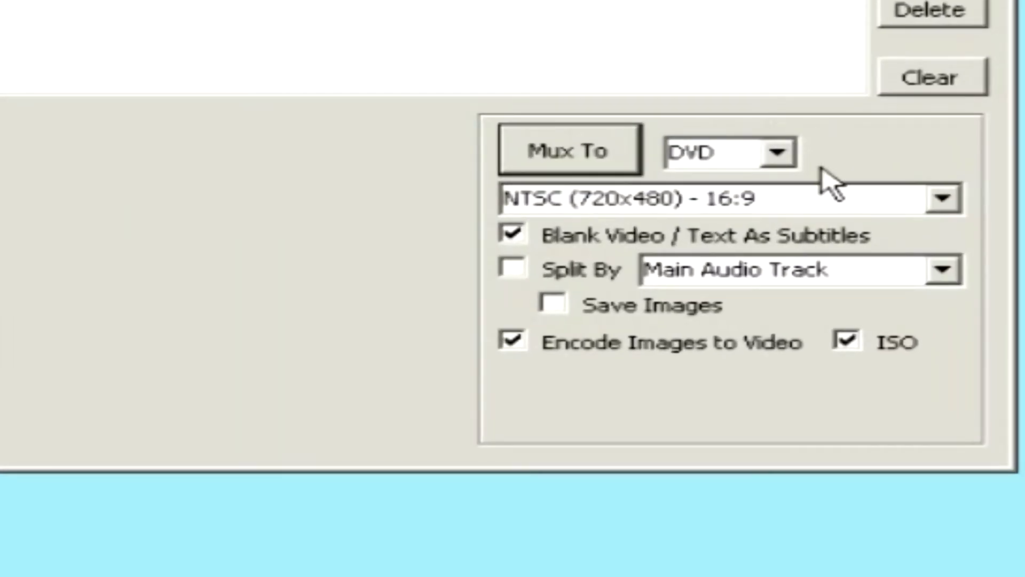
Choose MKV as the mux format and enable Blu-ray export plus an ISO image
click(790, 155)
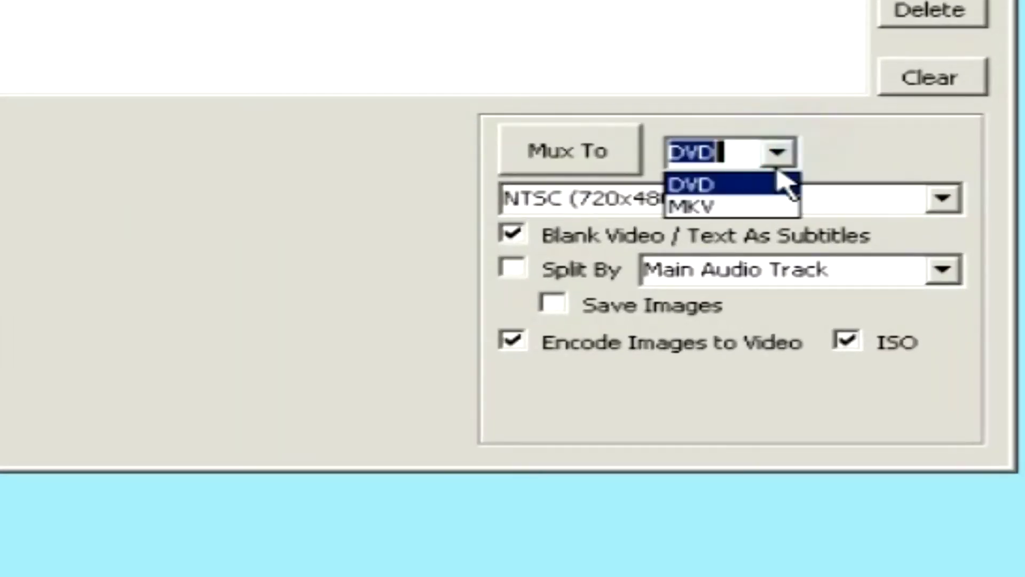
click(761, 205)
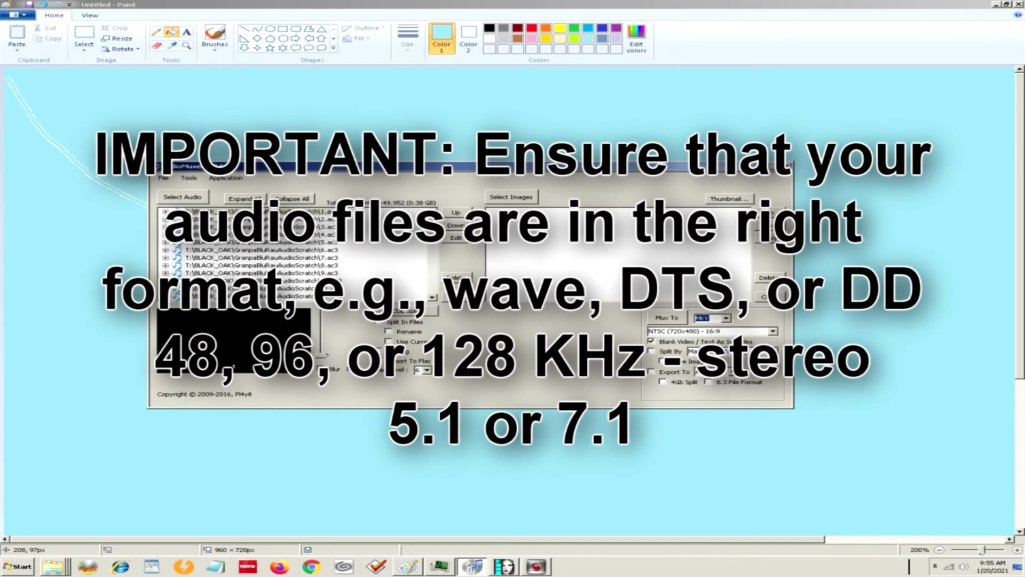
click(736, 372)
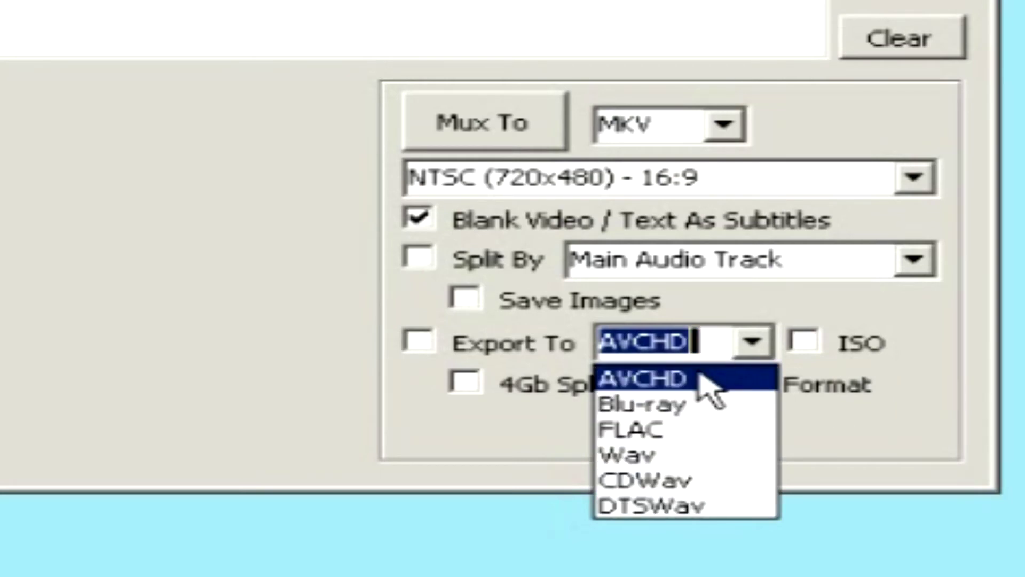
click(694, 407)
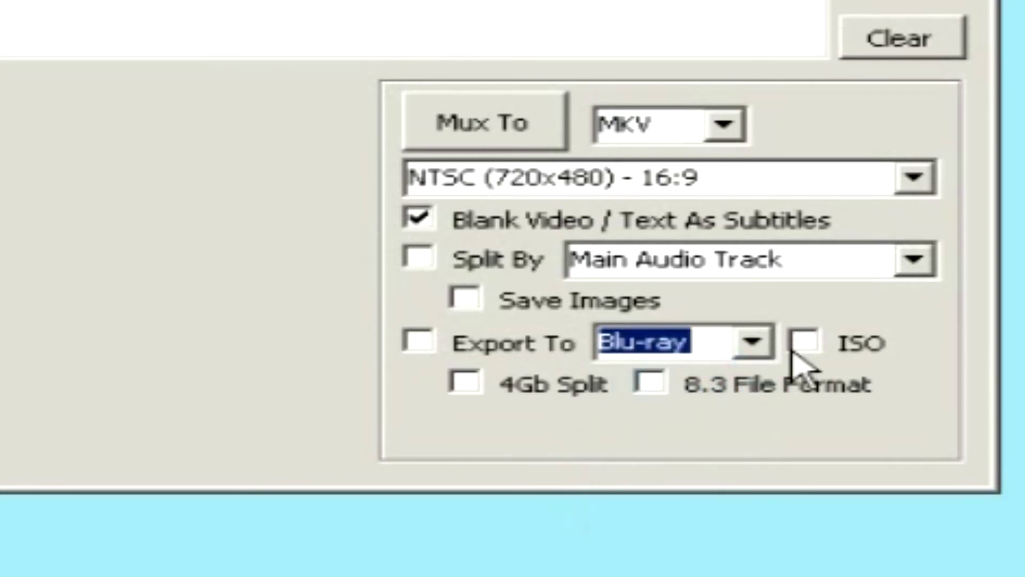
click(420, 342)
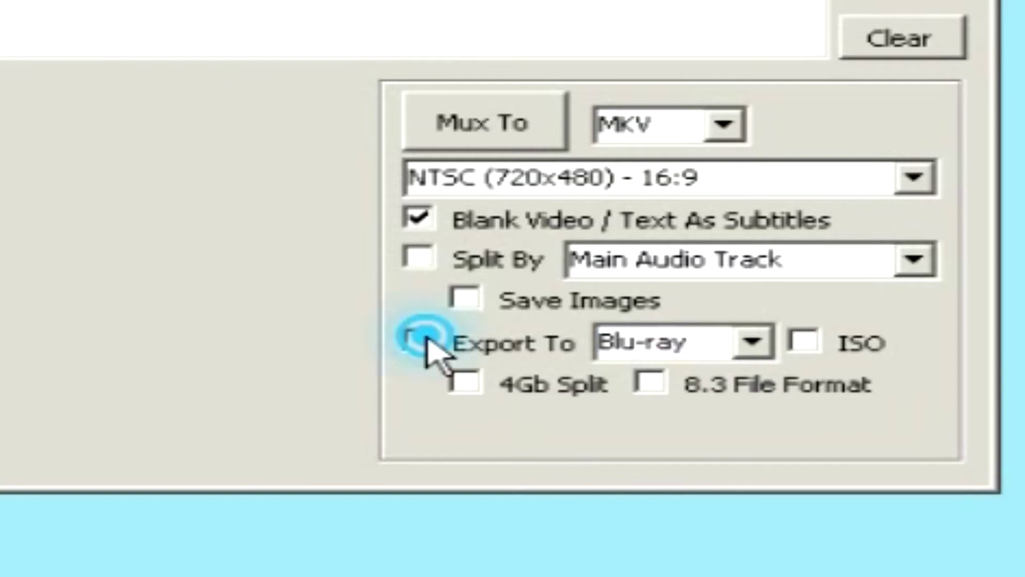
click(811, 343)
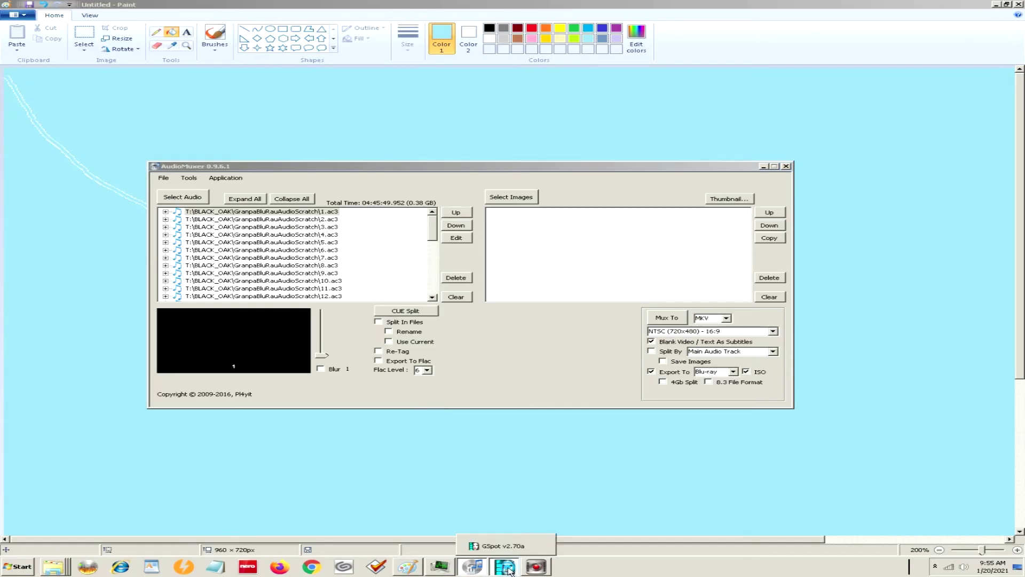
Load 1.ac3 in GSpot, confirm 48000Hz 192 kb/s stereo AC3, then close GSpot
click(505, 567)
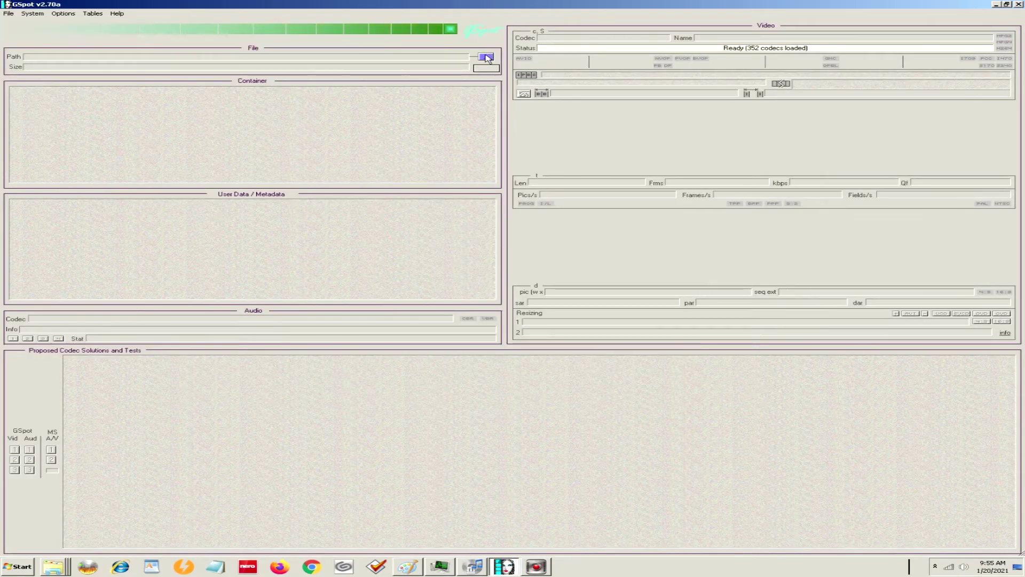
click(487, 57)
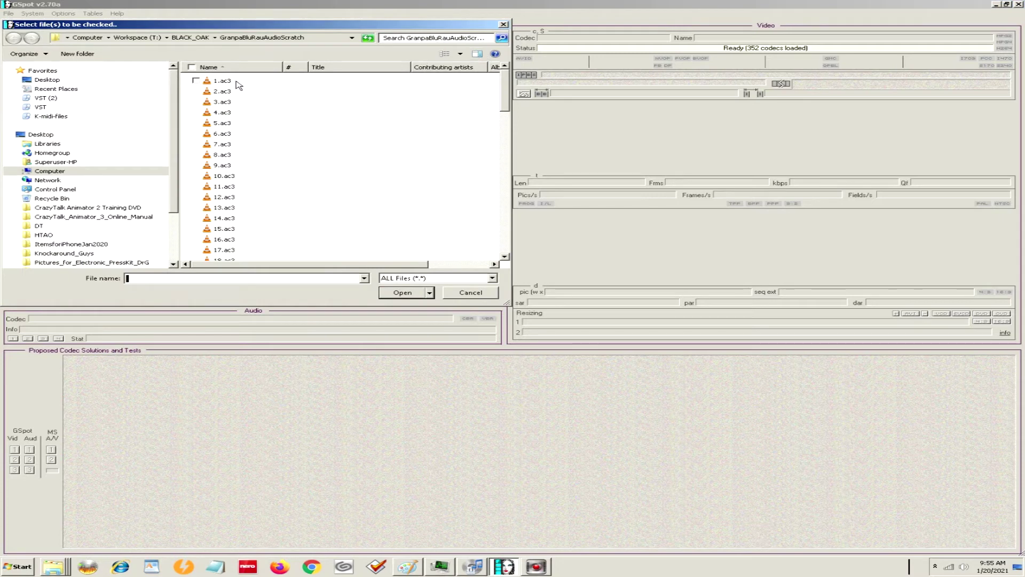
click(225, 81)
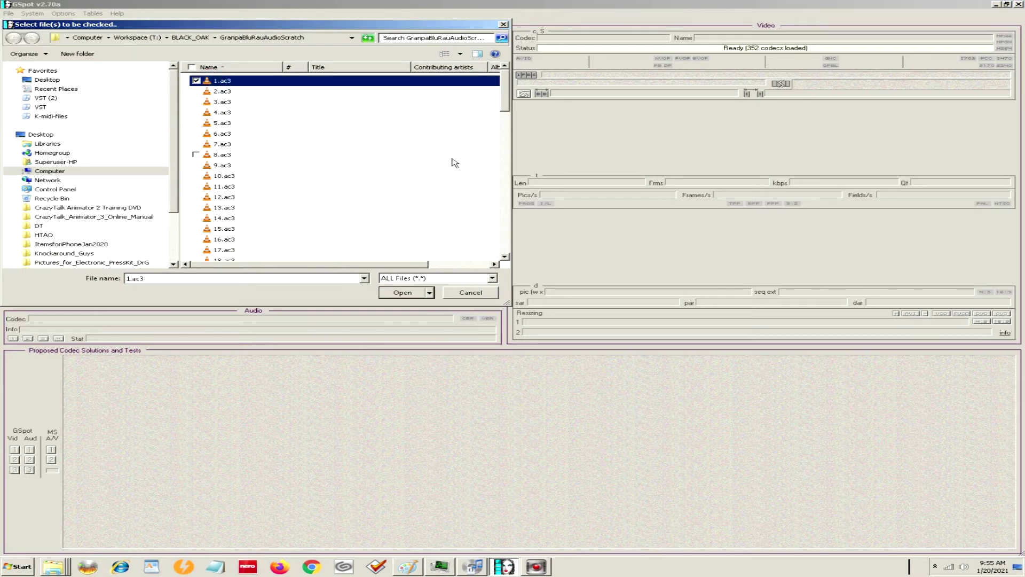
click(403, 293)
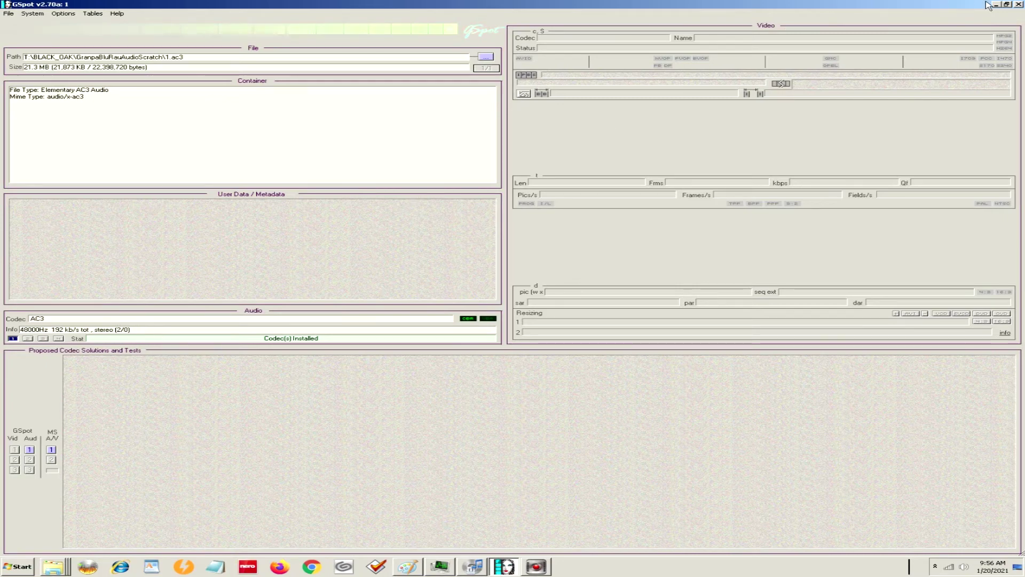
click(1019, 5)
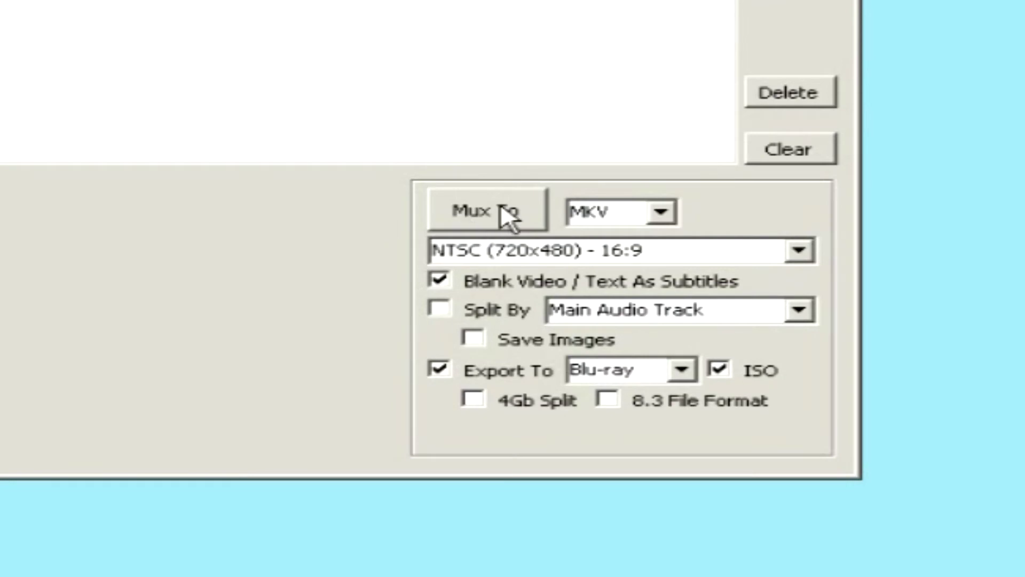
Mux to Output.mkv in Blu-Ray Scratch, replacing the existing file and Blu-ray folder
click(497, 213)
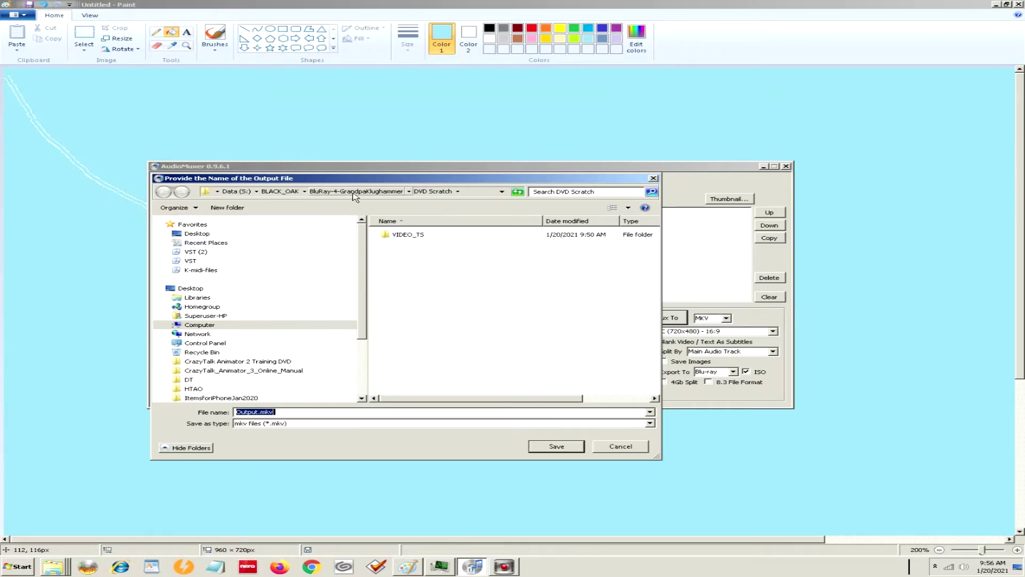
click(352, 192)
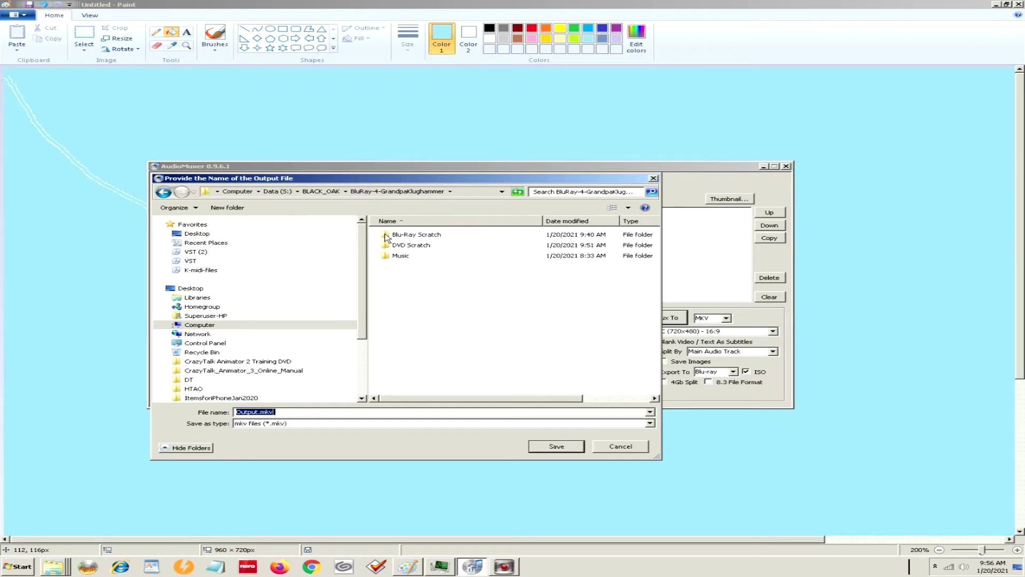
click(387, 237)
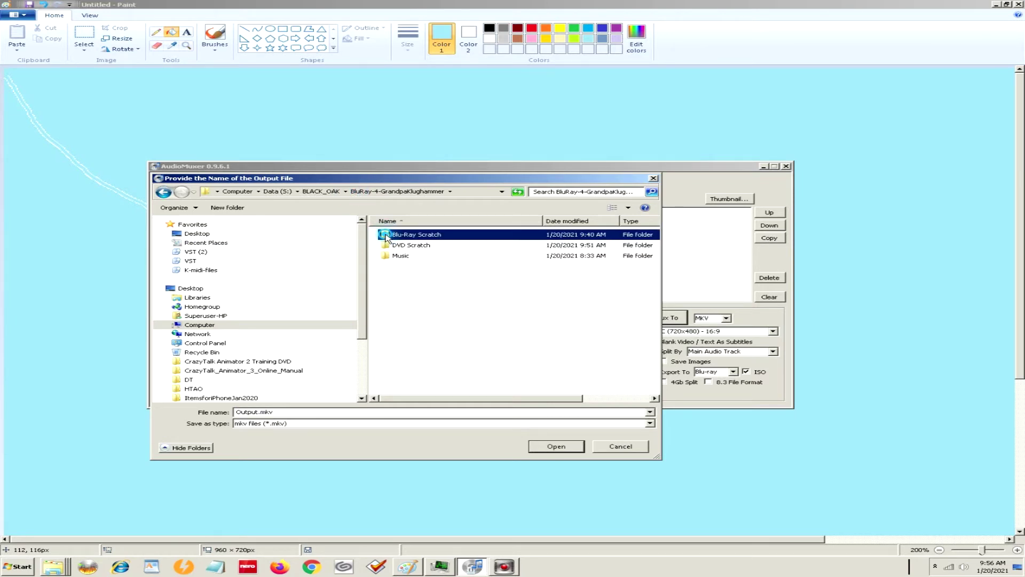
double_click(386, 235)
click(573, 448)
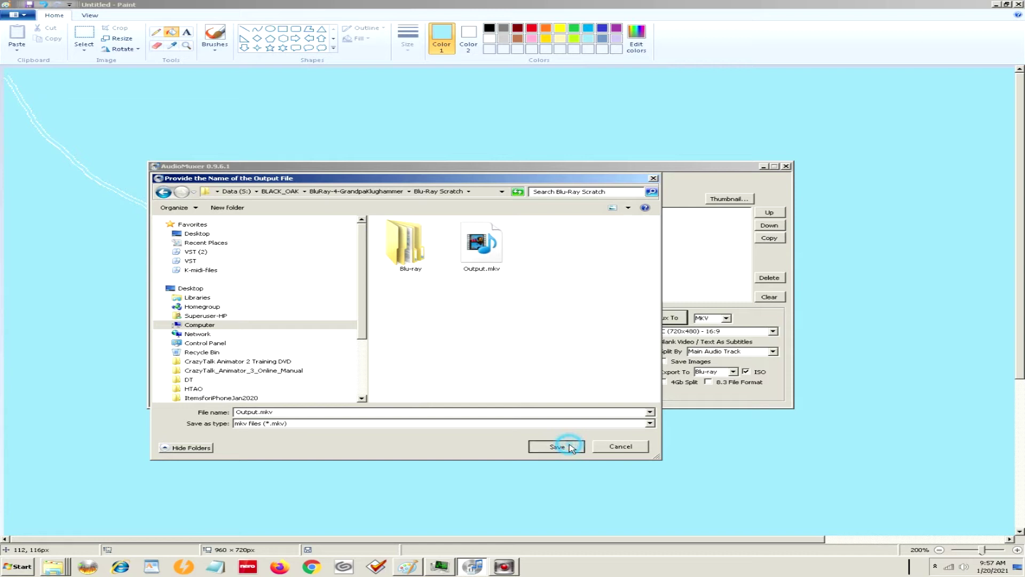
click(553, 287)
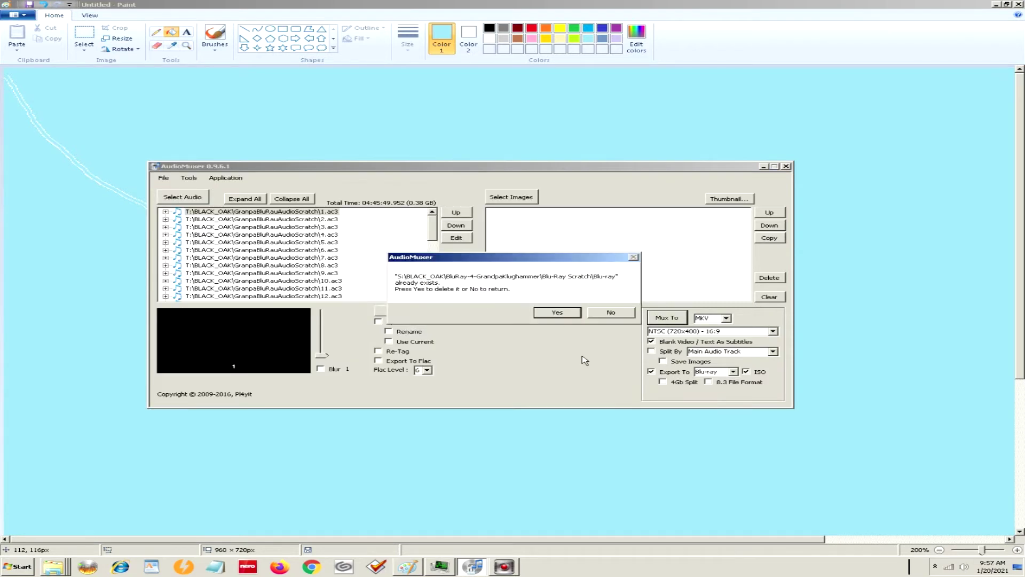
click(546, 315)
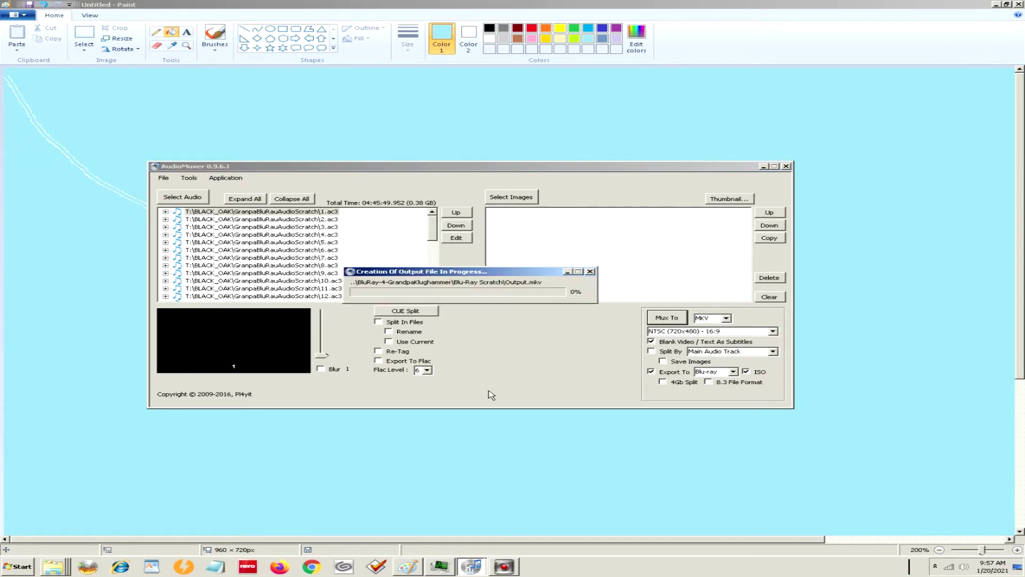
Check CPU and memory graphs in Task Manager during muxing, then return to Processes
click(446, 570)
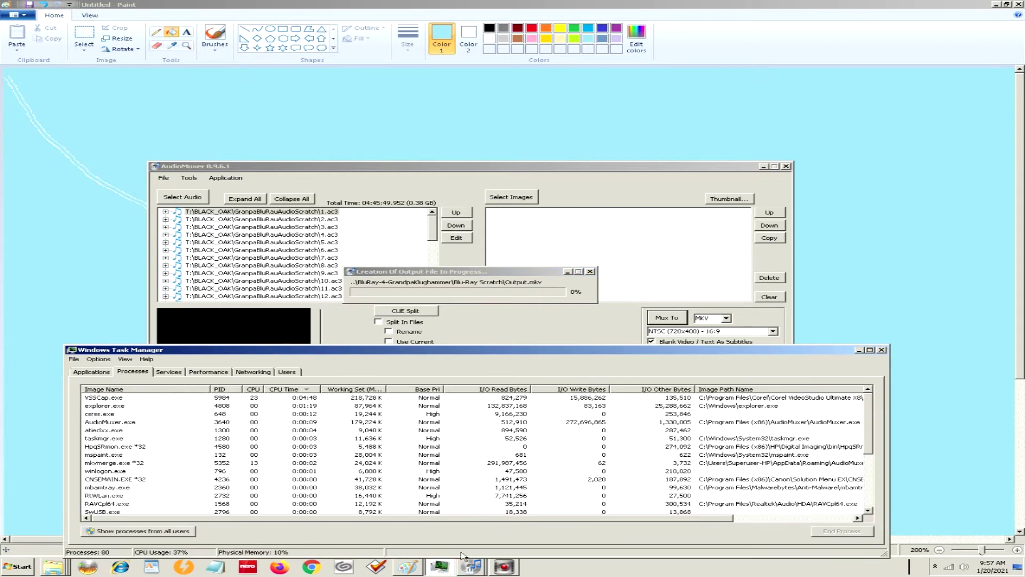
click(208, 372)
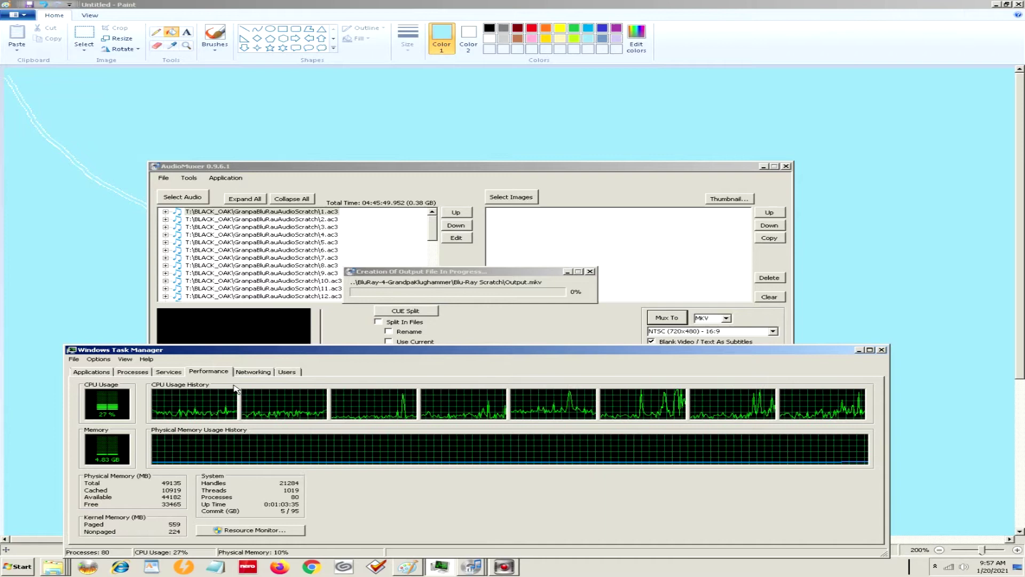
click(470, 275)
click(128, 351)
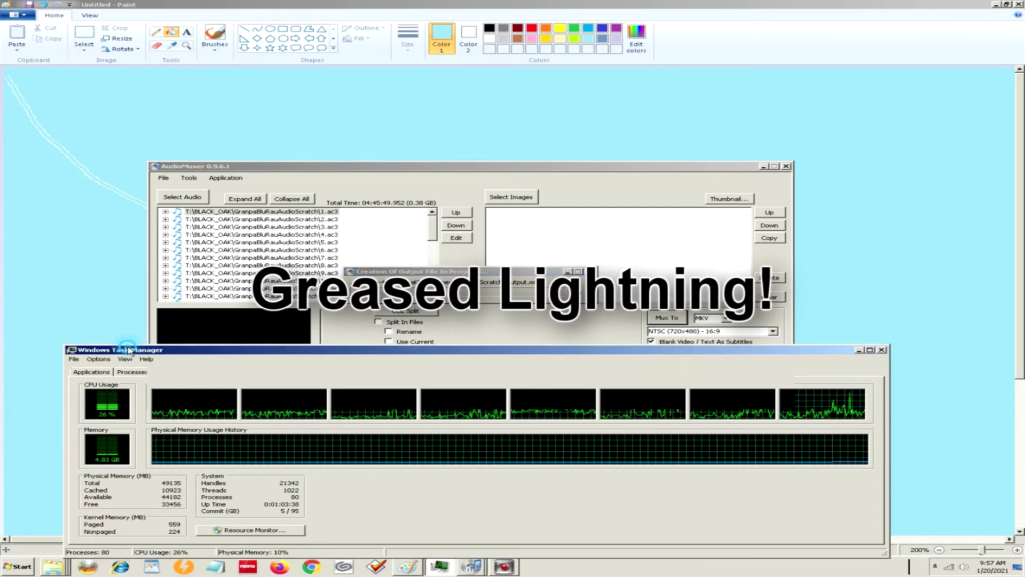
click(135, 372)
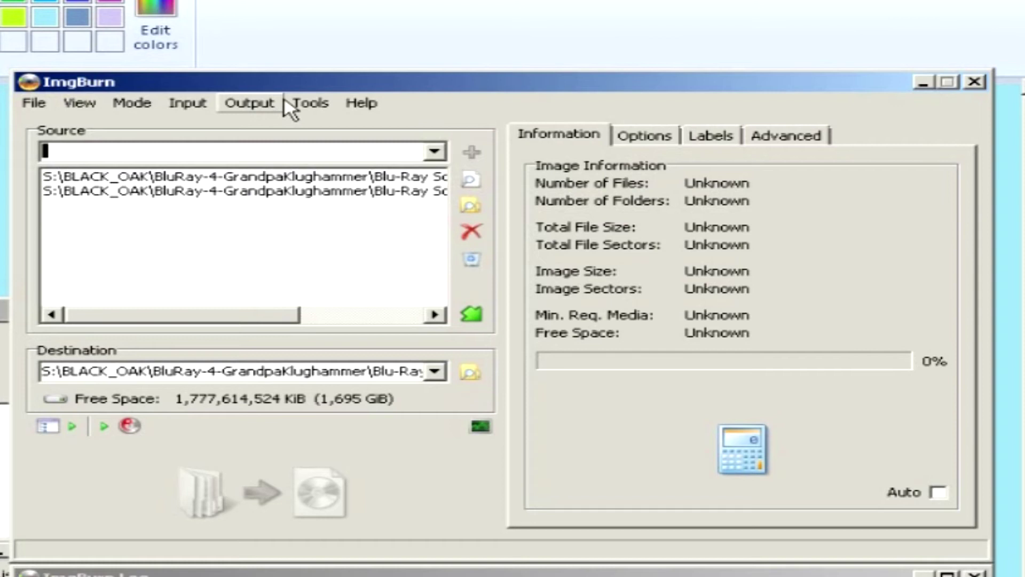
Open ImgBurn's Tools menu in the Build mode window
click(310, 103)
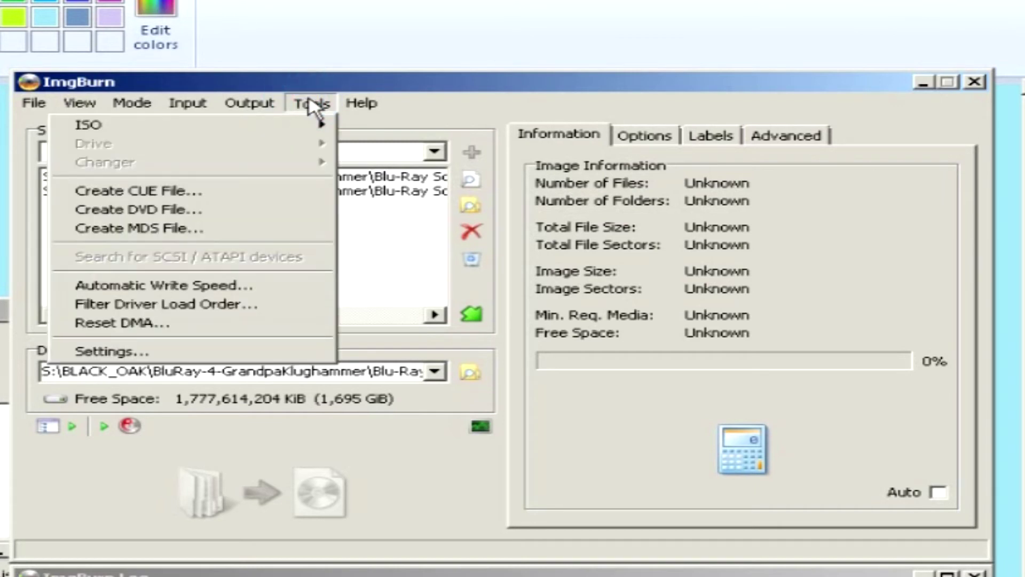
Set ImgBurn's I/O interface to SPTI - Microsoft in Settings and apply it
click(132, 351)
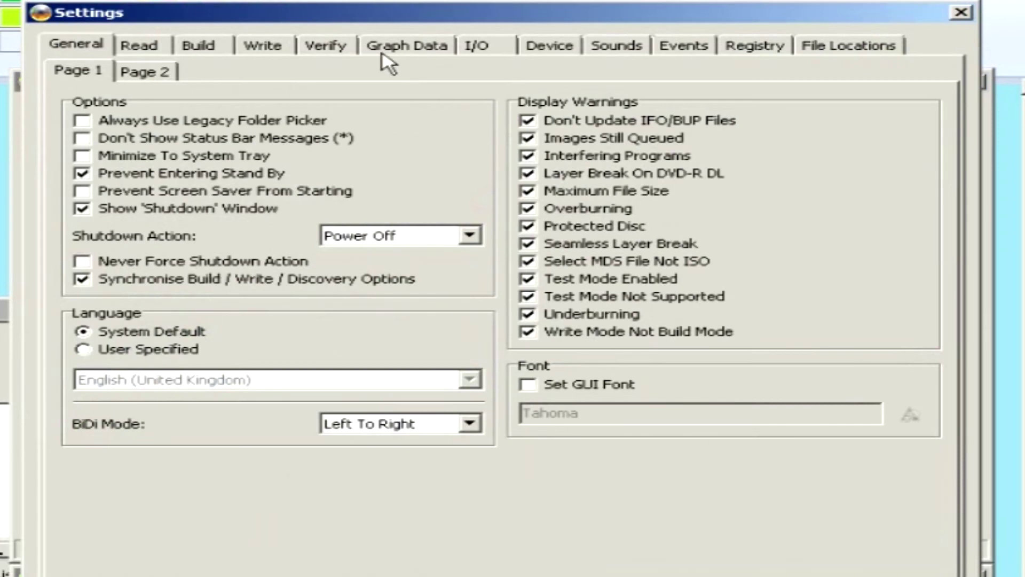
click(489, 46)
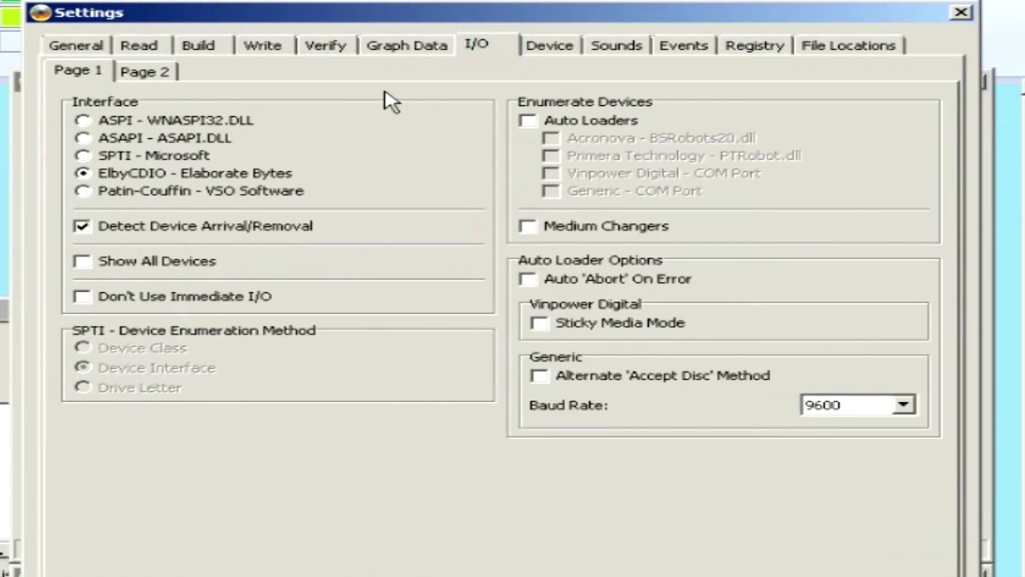
click(81, 156)
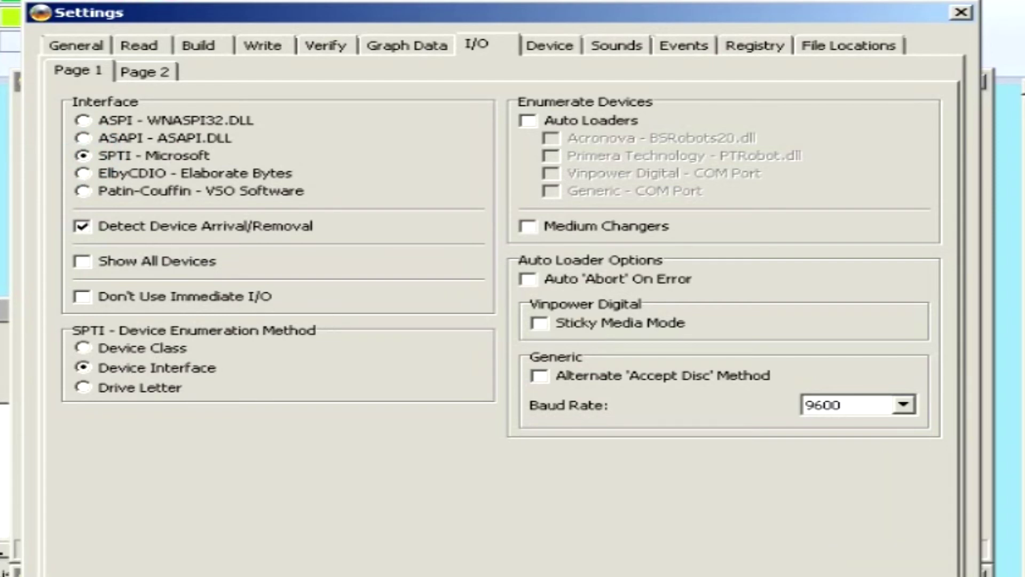
key(Return)
Resume ImgBurn's write, then dismiss AudioMuxer's notice that MKV, Blu-ray and ISO were created
click(264, 492)
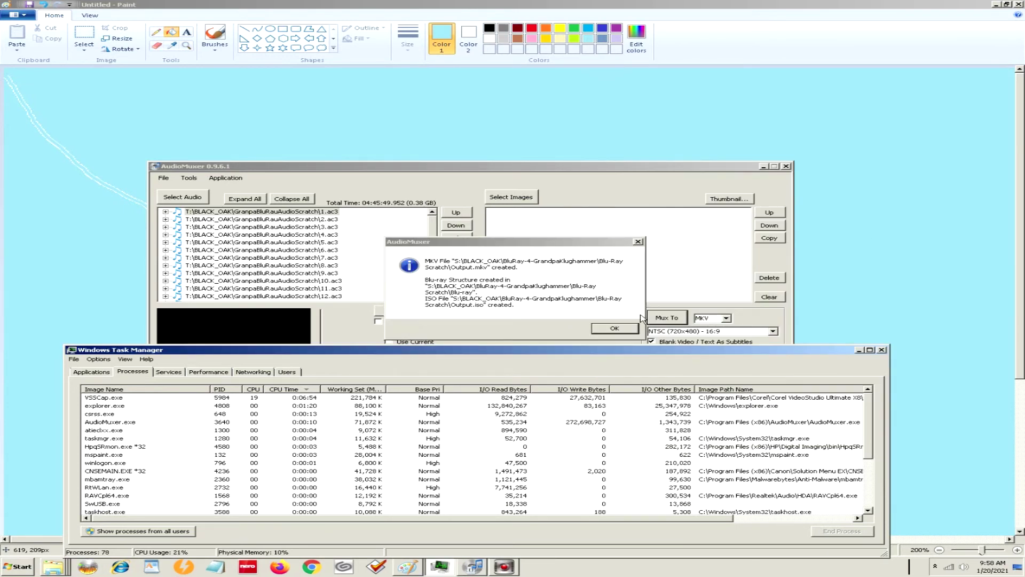
click(615, 329)
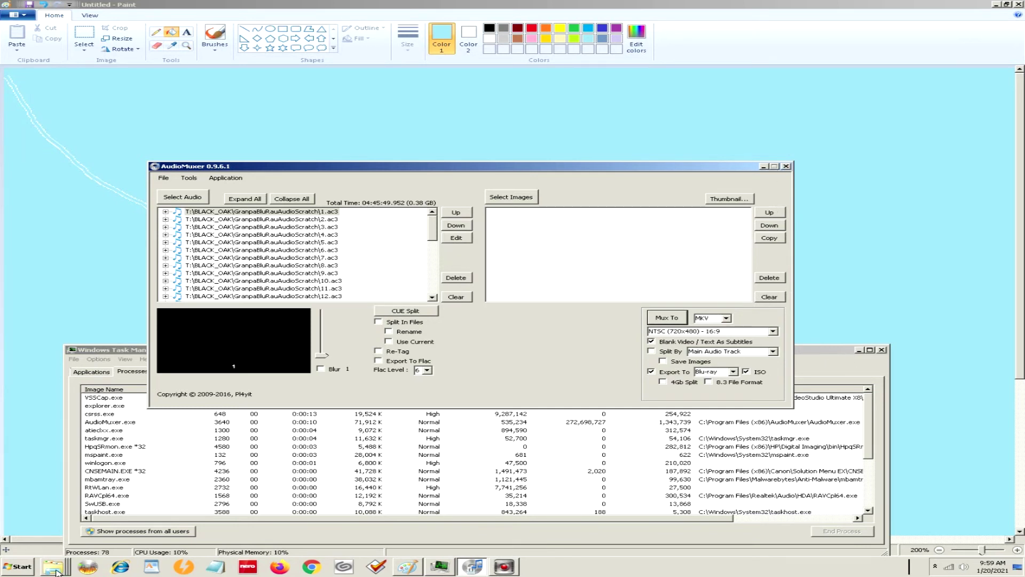
mouse_move(56, 571)
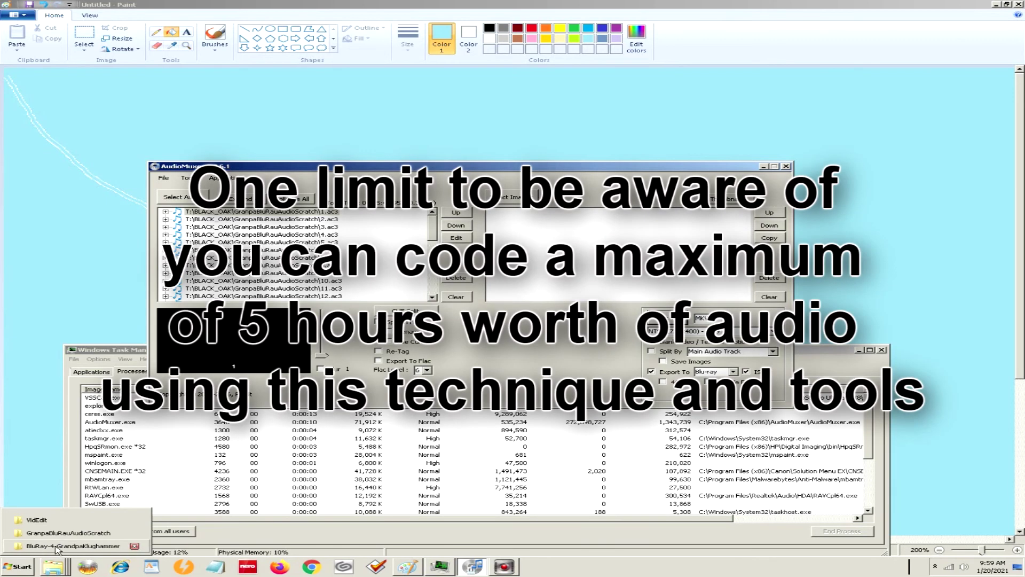
Navigate the project window into Blu-Ray Scratch\Blu-ray\BDMV\STREAM
click(59, 532)
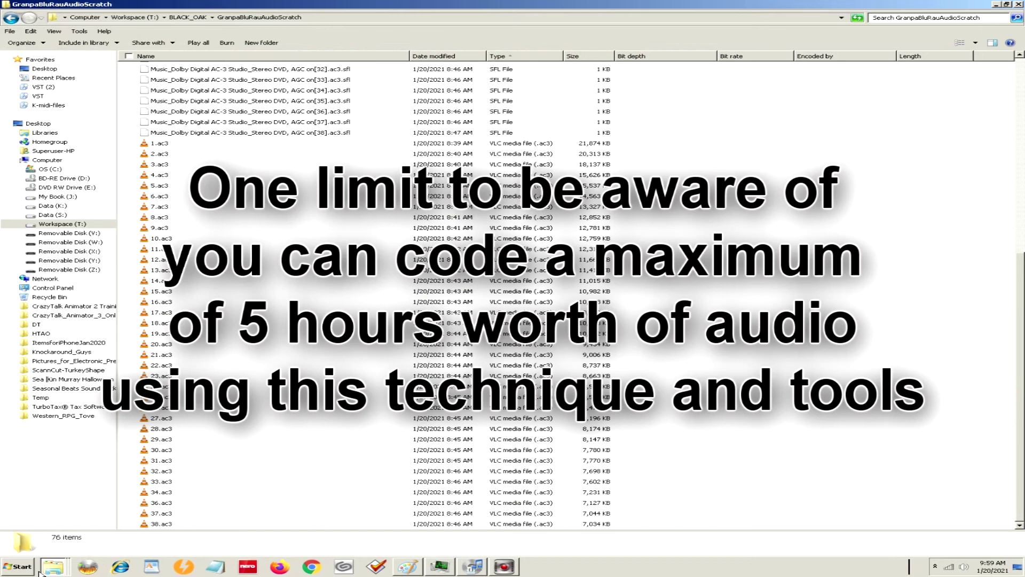
click(56, 549)
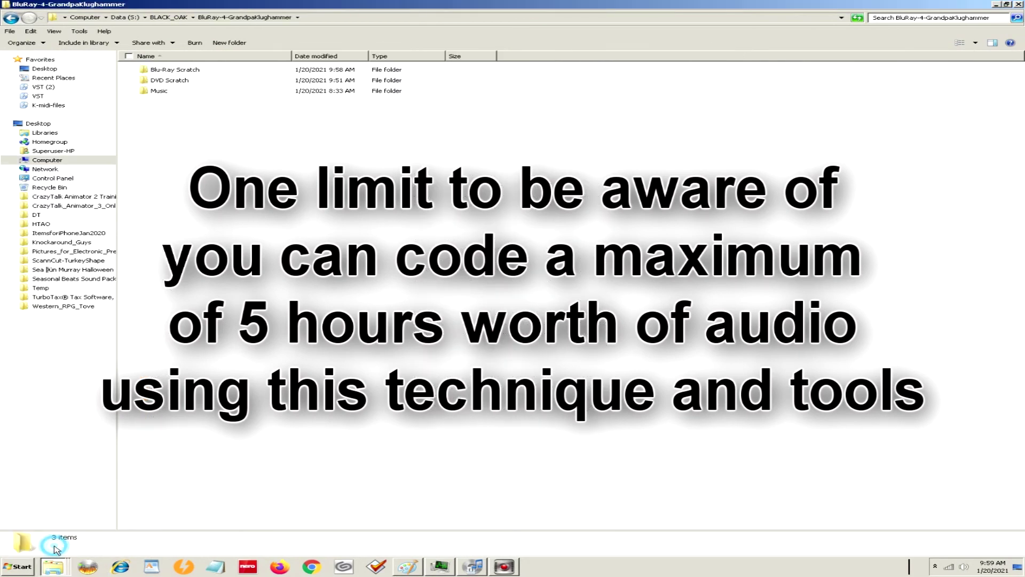
double_click(148, 70)
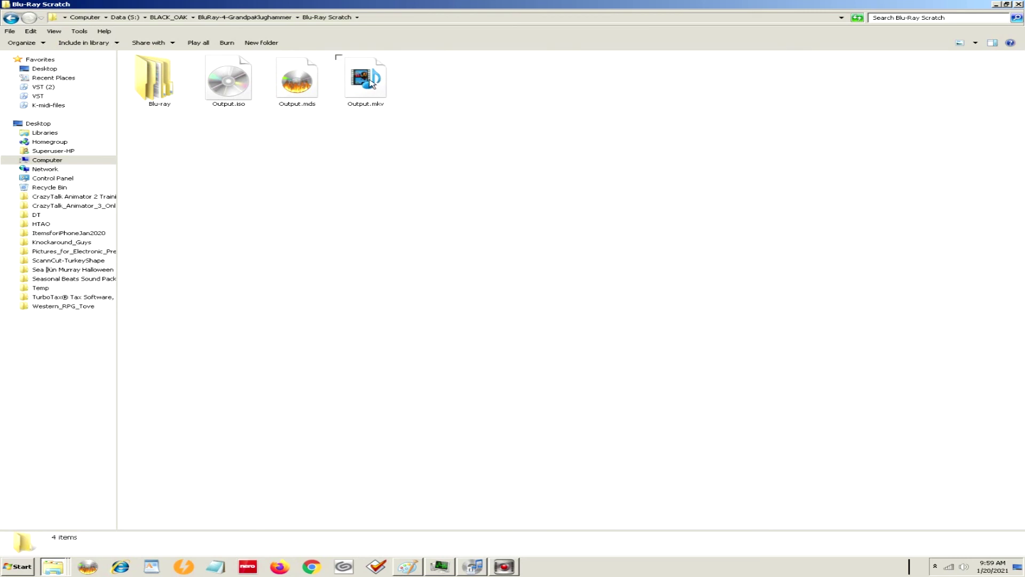
mouse_move(370, 86)
double_click(148, 89)
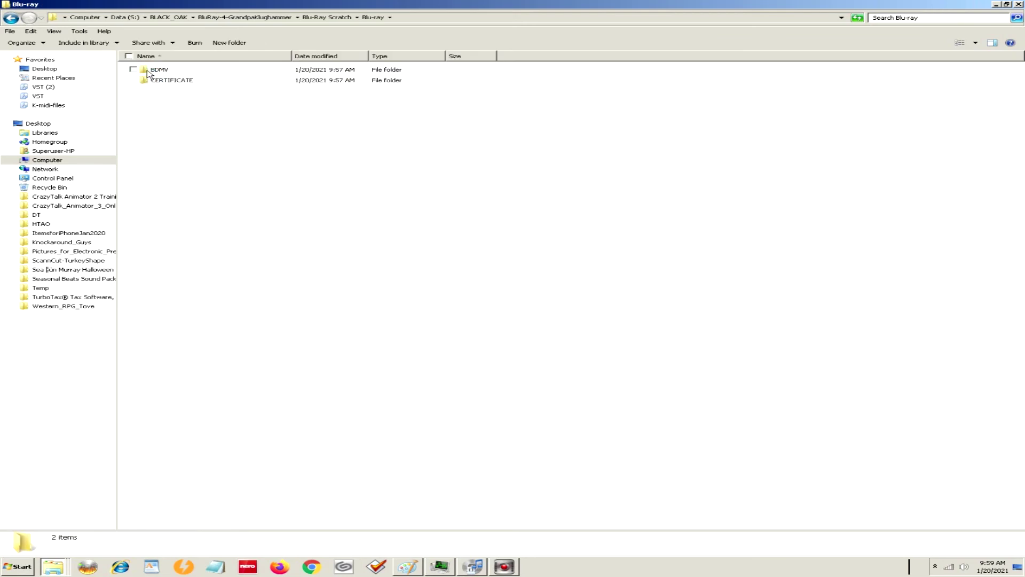
double_click(148, 73)
double_click(148, 145)
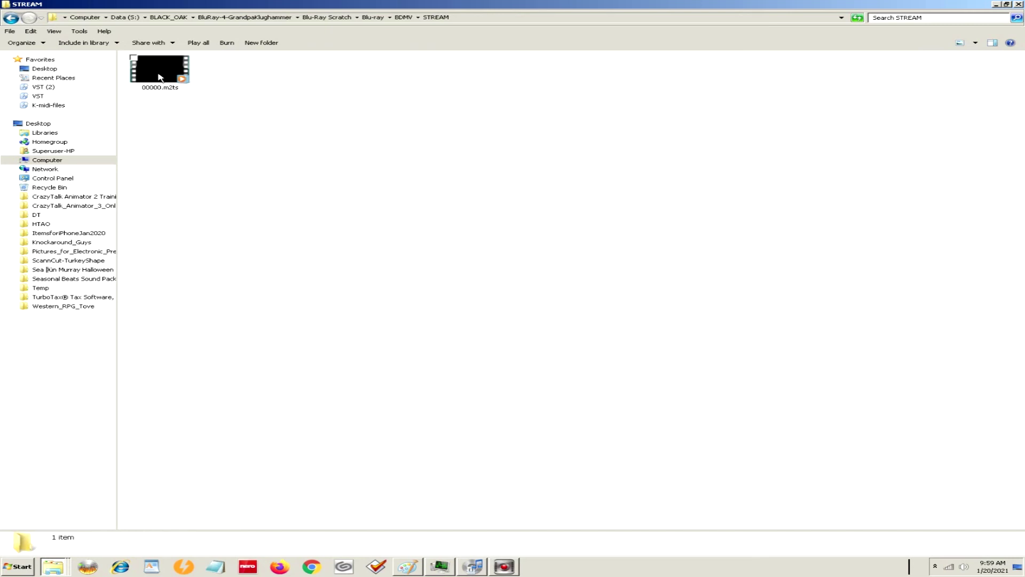
Bring up the Open with choices for 00000.m2ts
click(160, 77)
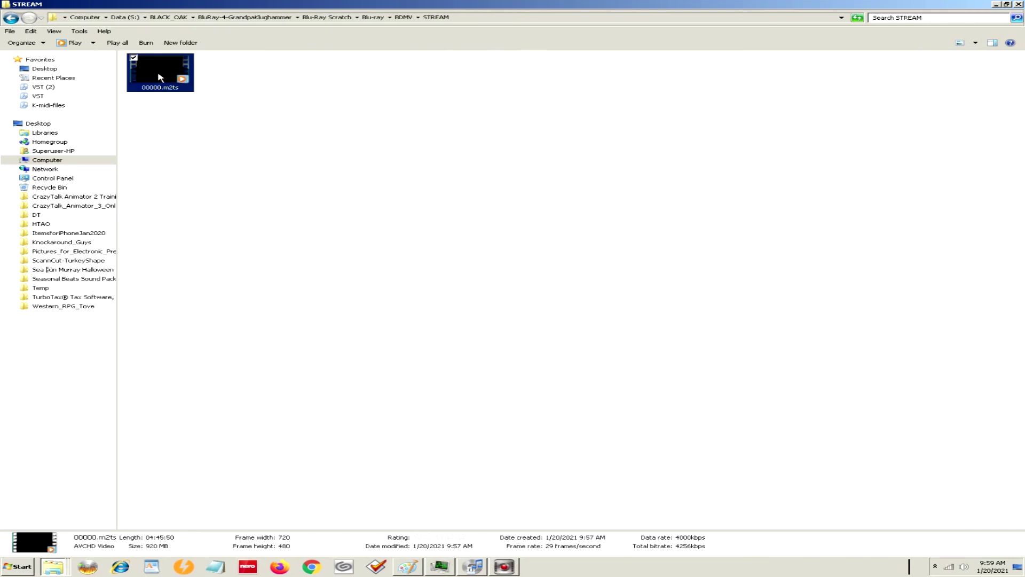
right_click(158, 75)
mouse_move(143, 120)
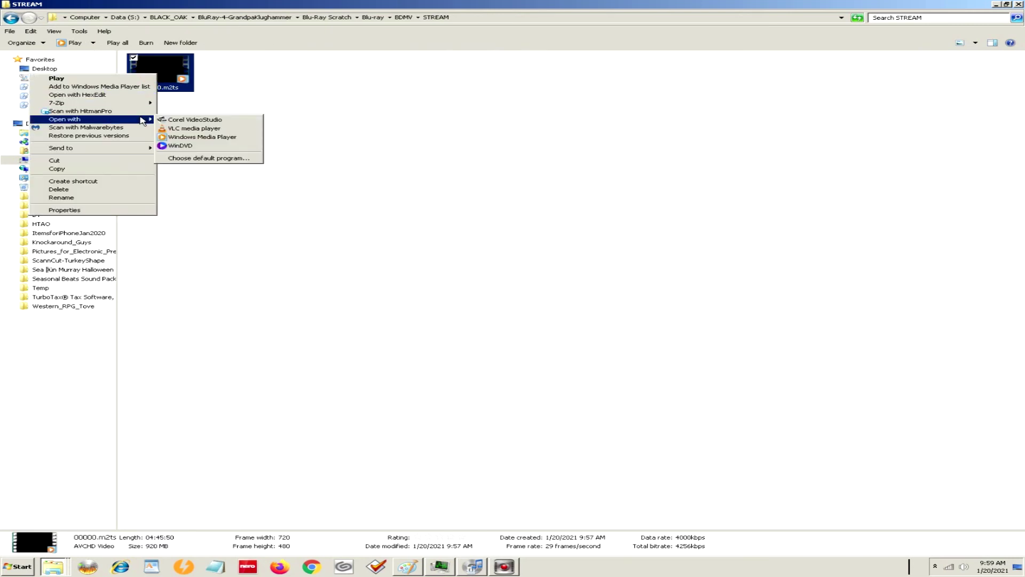
Play 00000.m2ts in VLC media player and turn its volume down
click(203, 128)
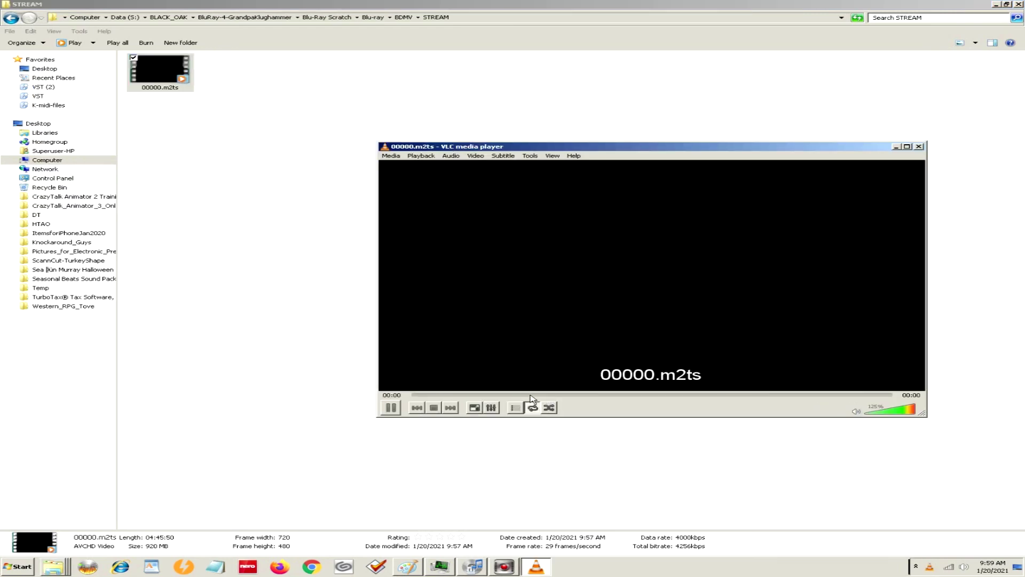
click(900, 410)
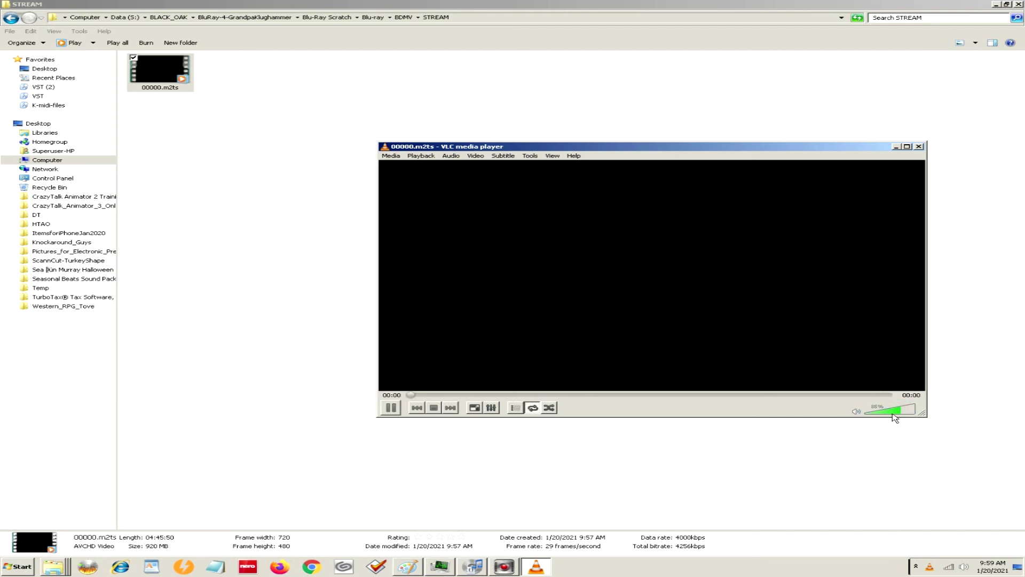
click(894, 412)
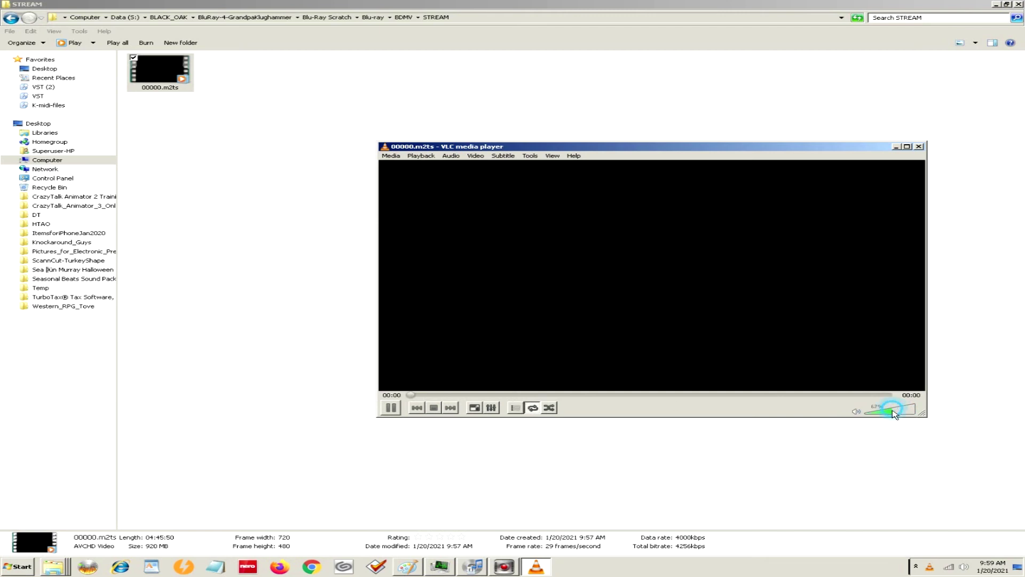
Skip ahead through the video toward the end, then pause and close VLC
click(510, 396)
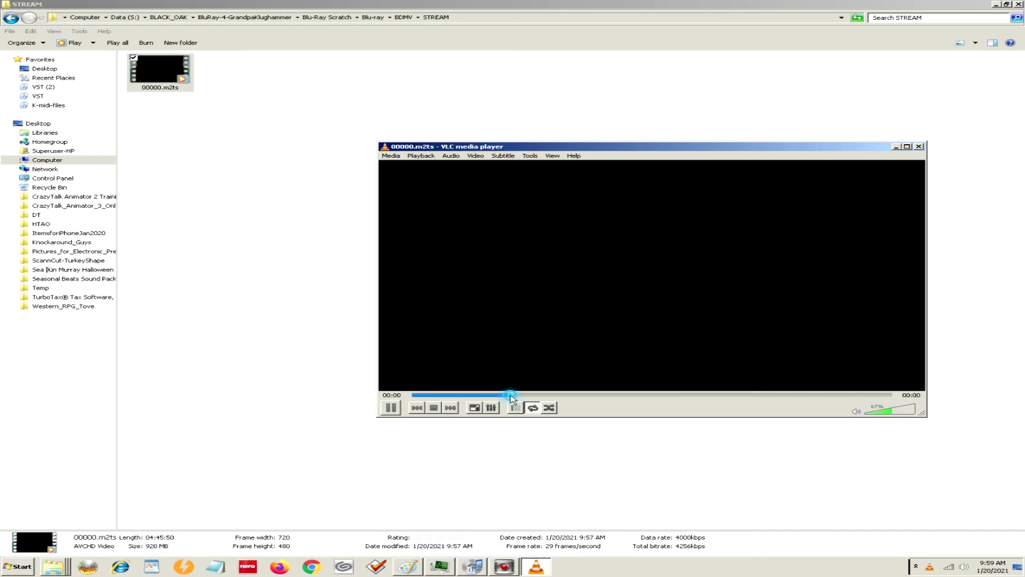
click(670, 396)
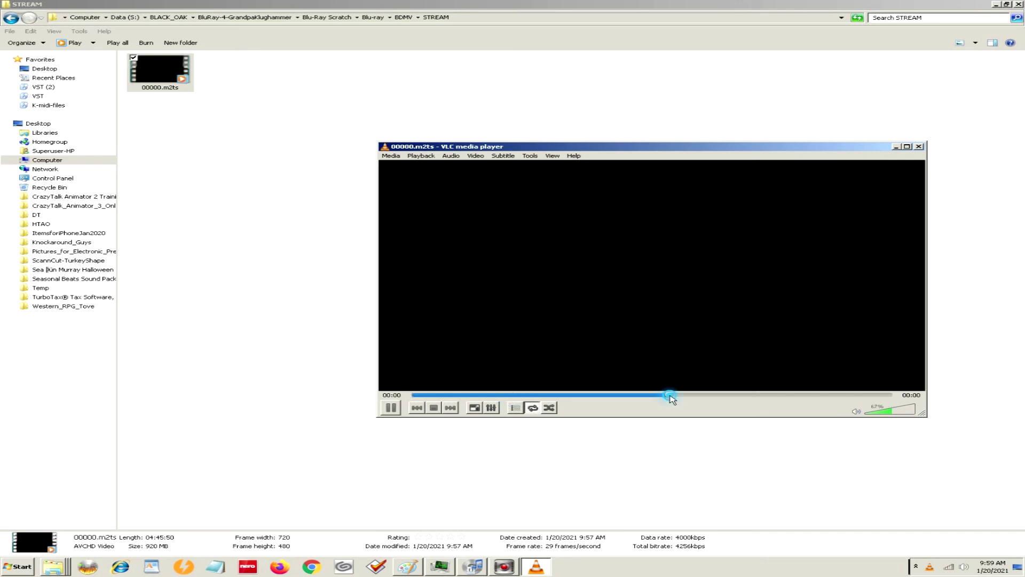
click(784, 394)
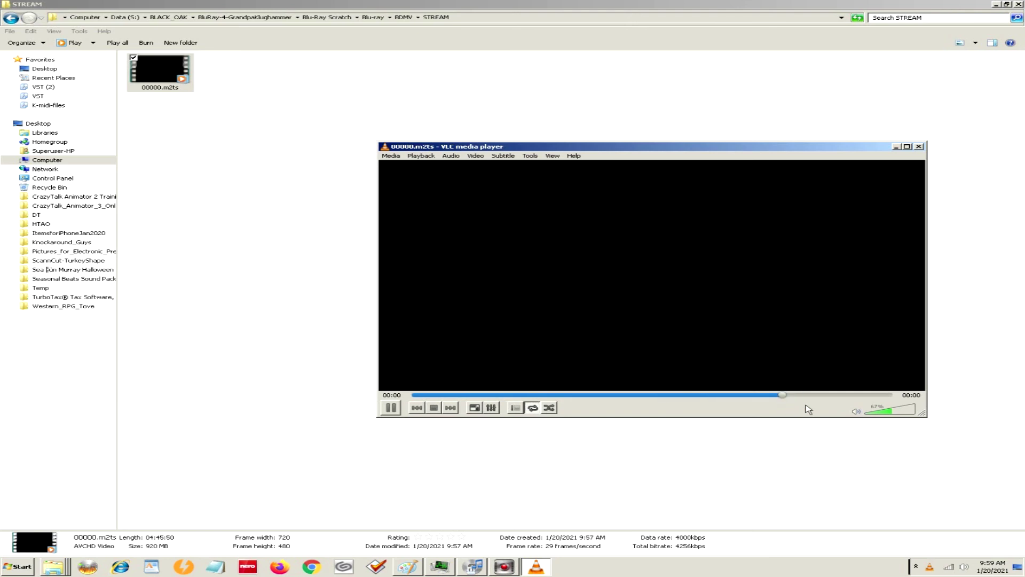
click(395, 410)
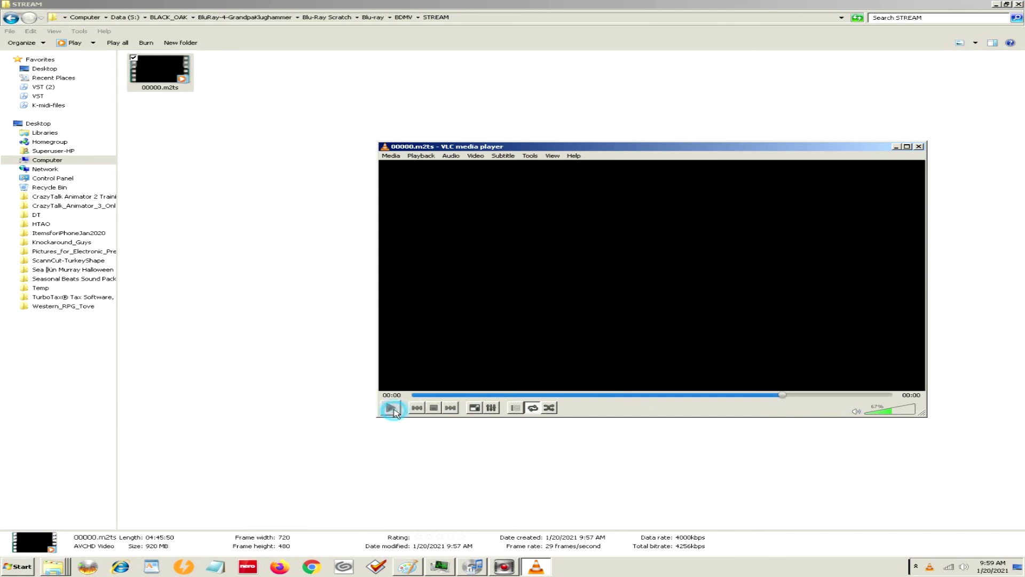
click(919, 147)
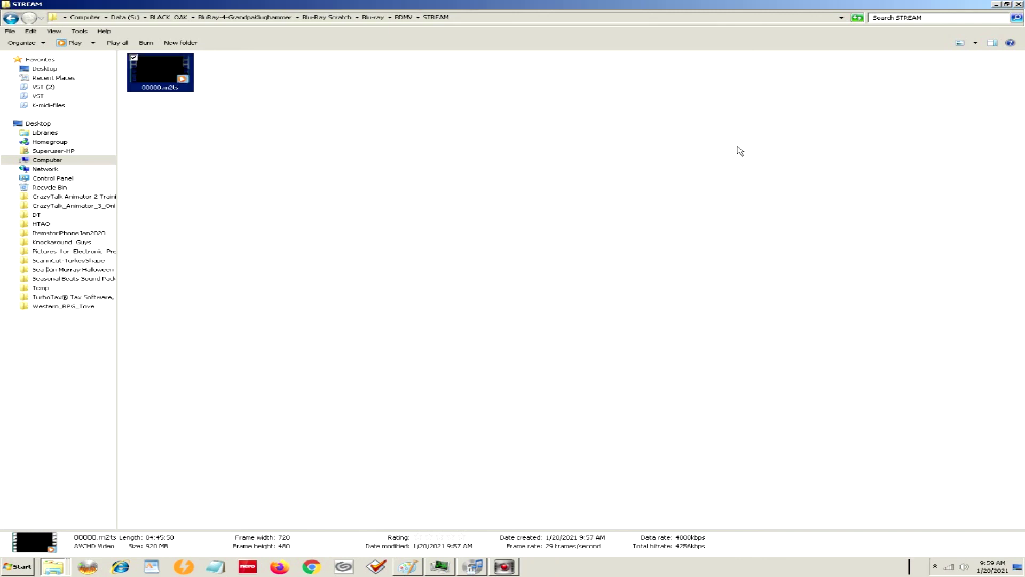
Go up from STREAM through Blu-ray to the Blu-Ray Scratch folder via the breadcrumbs
click(369, 18)
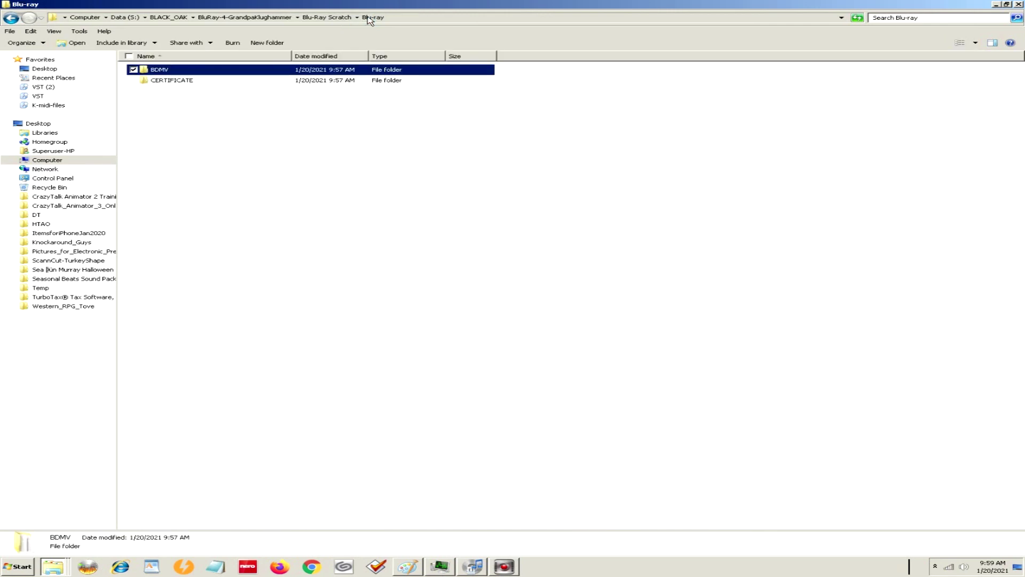
click(326, 17)
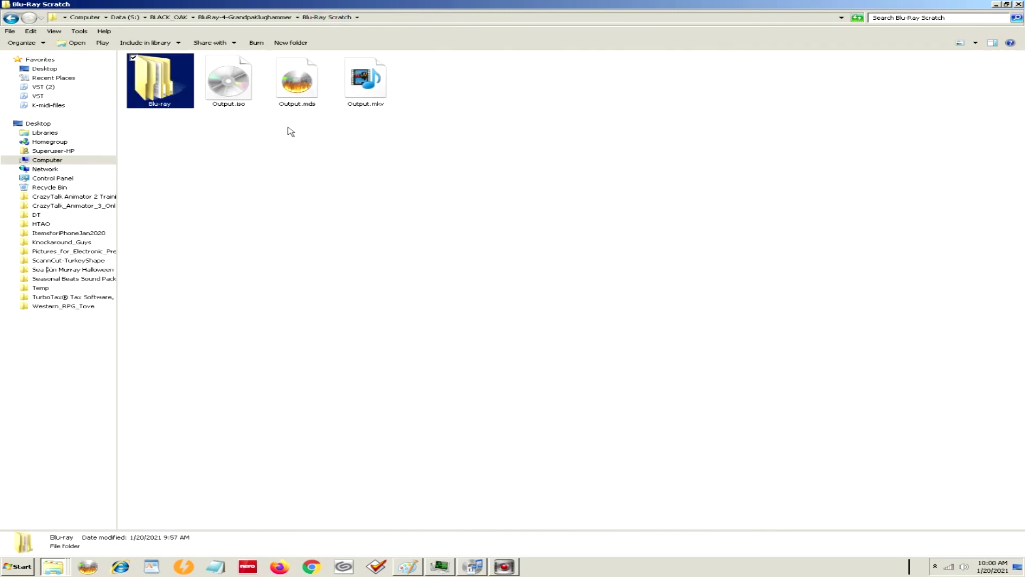